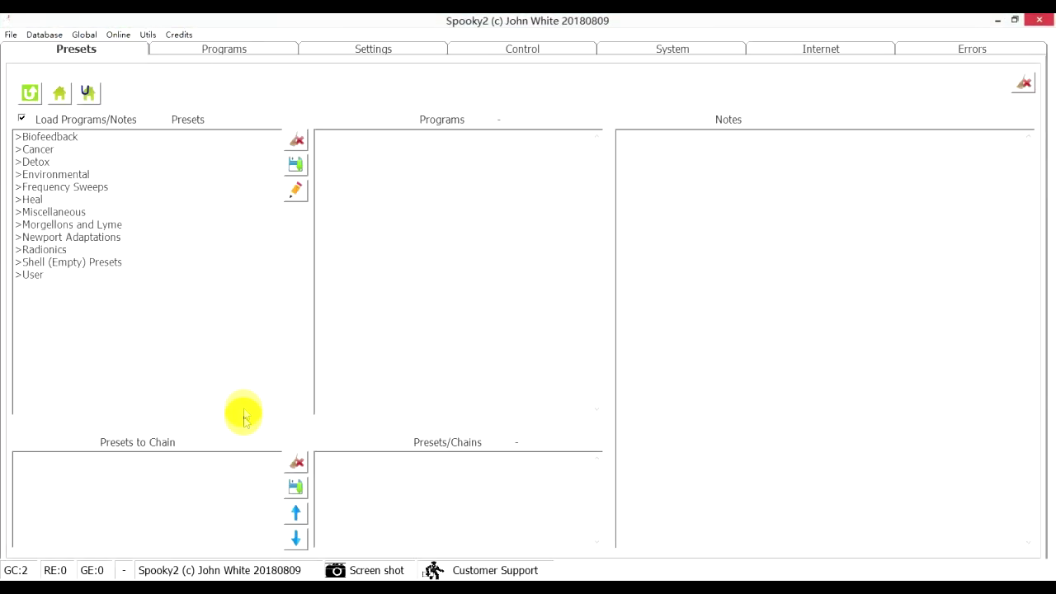
# Load the preset "GX General Biofeedback Scan (C) - JW" from the GeneratorX folder under Biofeedback.
pyautogui.doubleClick(70, 139)
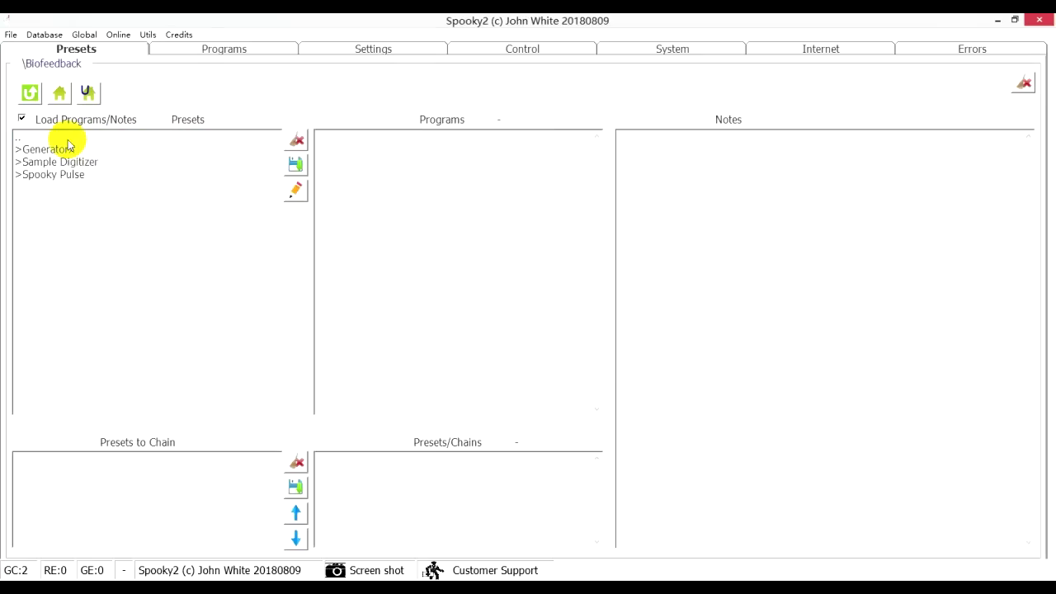
pyautogui.doubleClick(69, 147)
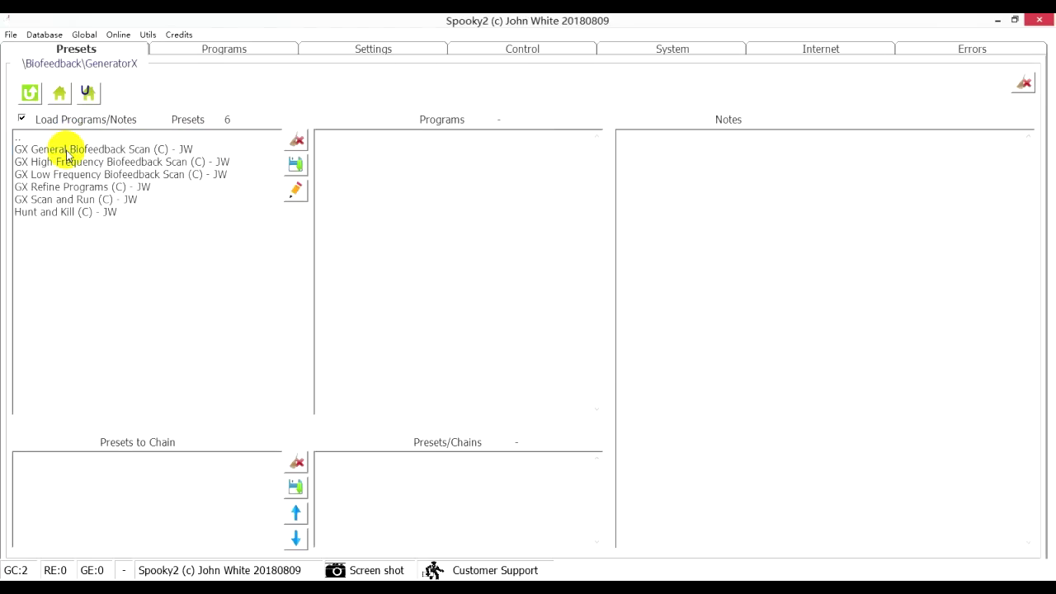
pyautogui.click(156, 150)
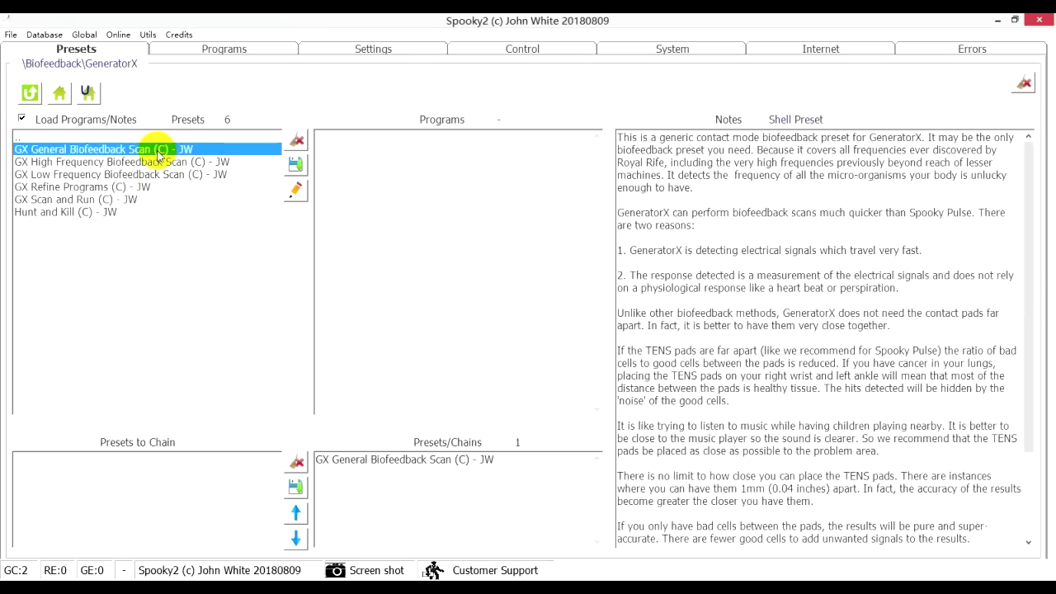
# Allow generator overwrites, assign the loaded preset to generator 4 and run the biofeedback scan.
pyautogui.click(530, 54)
pyautogui.click(27, 94)
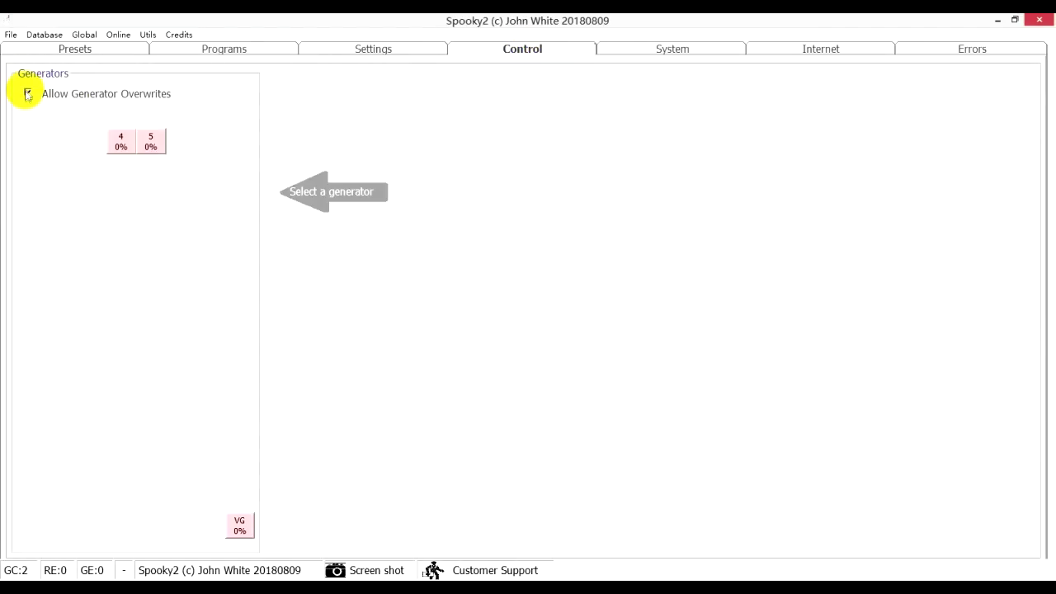
pyautogui.click(120, 142)
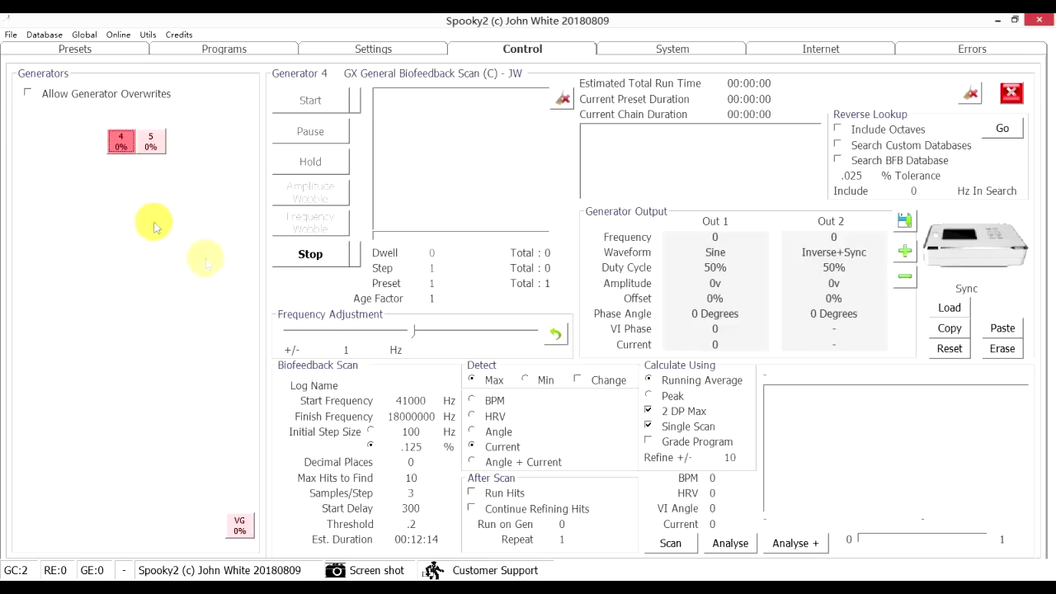
pyautogui.click(668, 540)
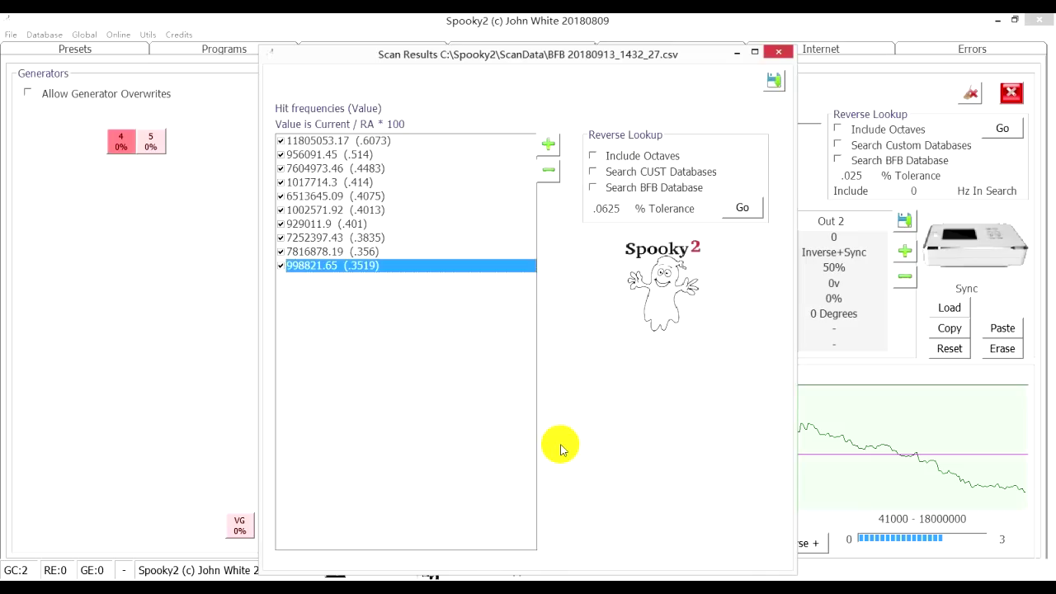
# Save the scan's hit frequencies as a program, keeping the default name and a dwell of 180 seconds.
pyautogui.click(774, 80)
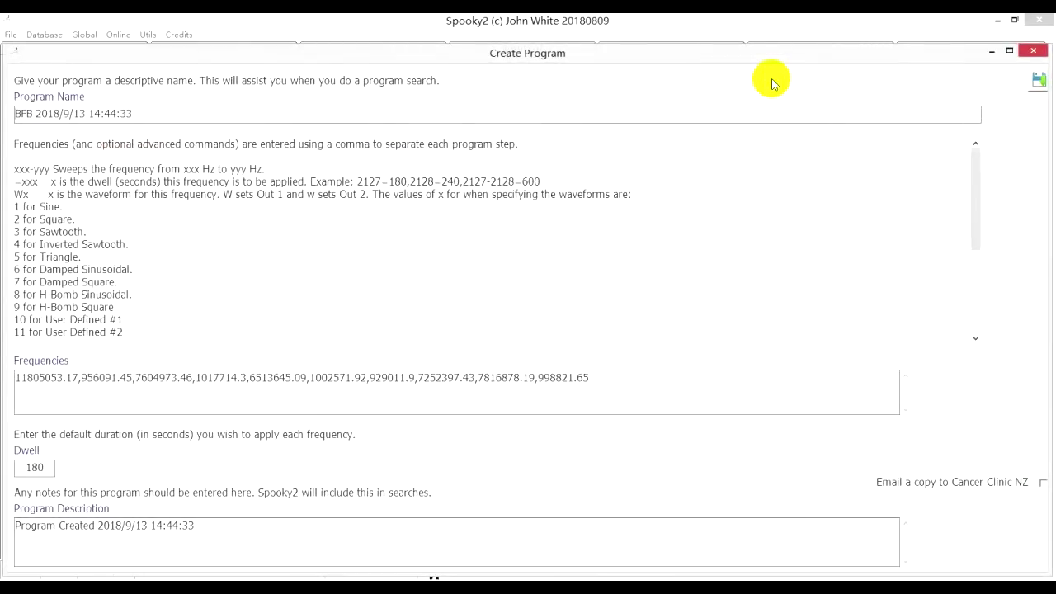
pyautogui.click(1039, 81)
pyautogui.click(525, 346)
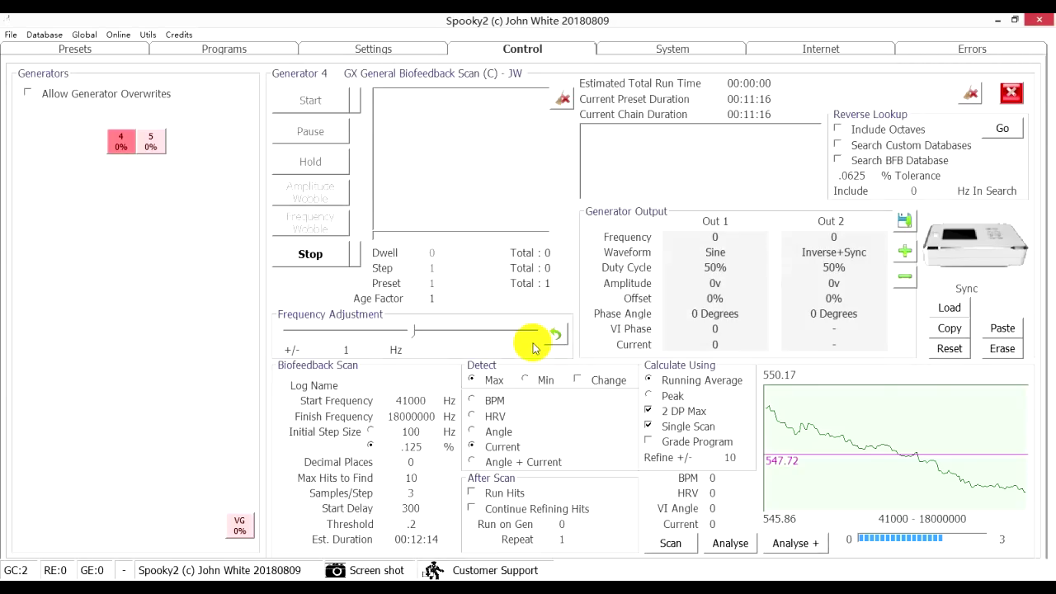
# Run the Analyse + analysis on the scan data file BFB 20180913_1432_27.csv.
pyautogui.click(796, 543)
pyautogui.click(796, 542)
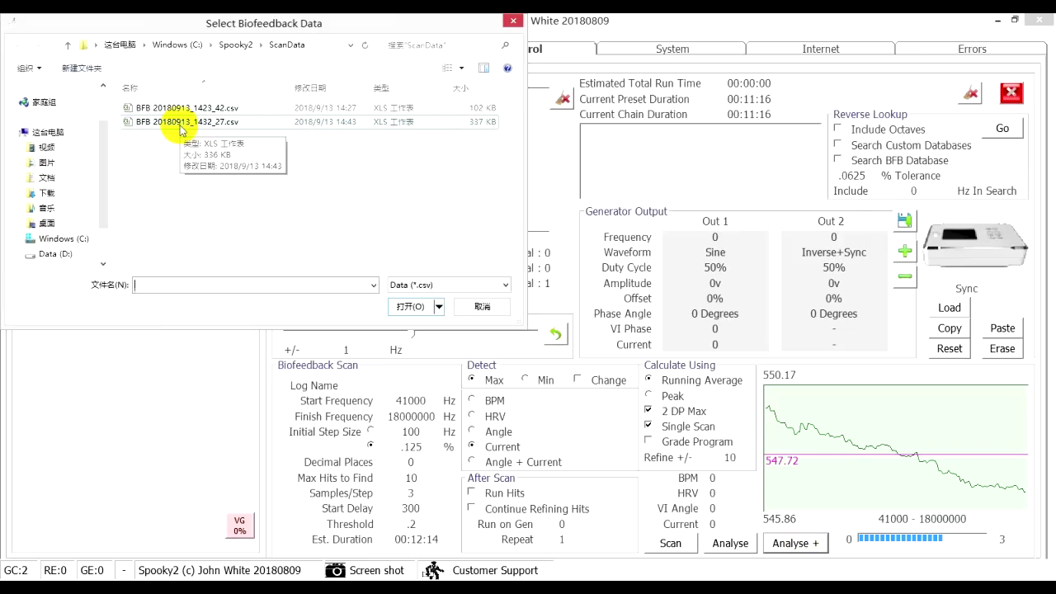
pyautogui.click(178, 124)
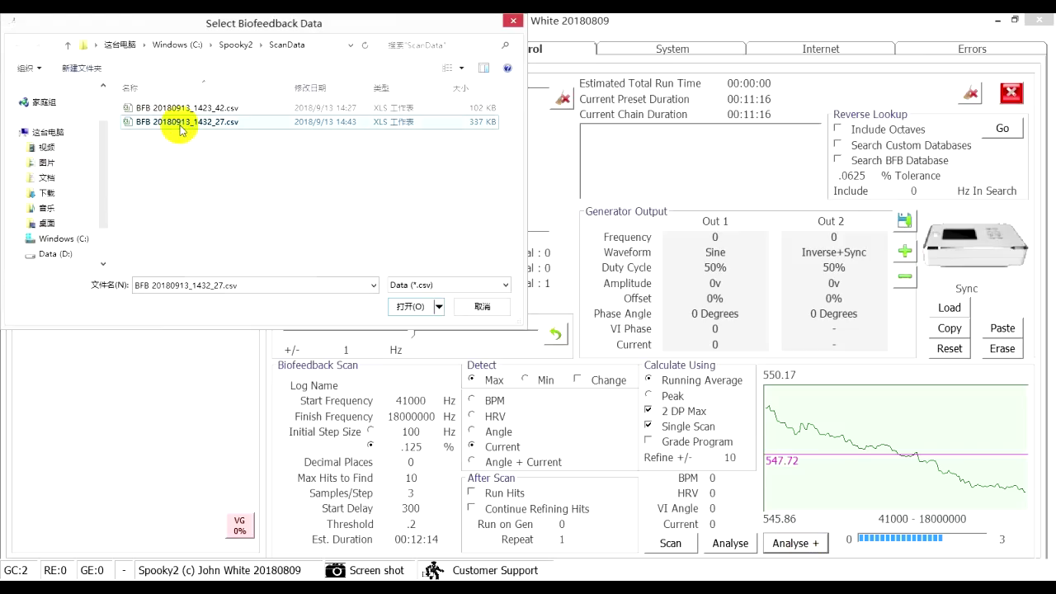
pyautogui.click(413, 307)
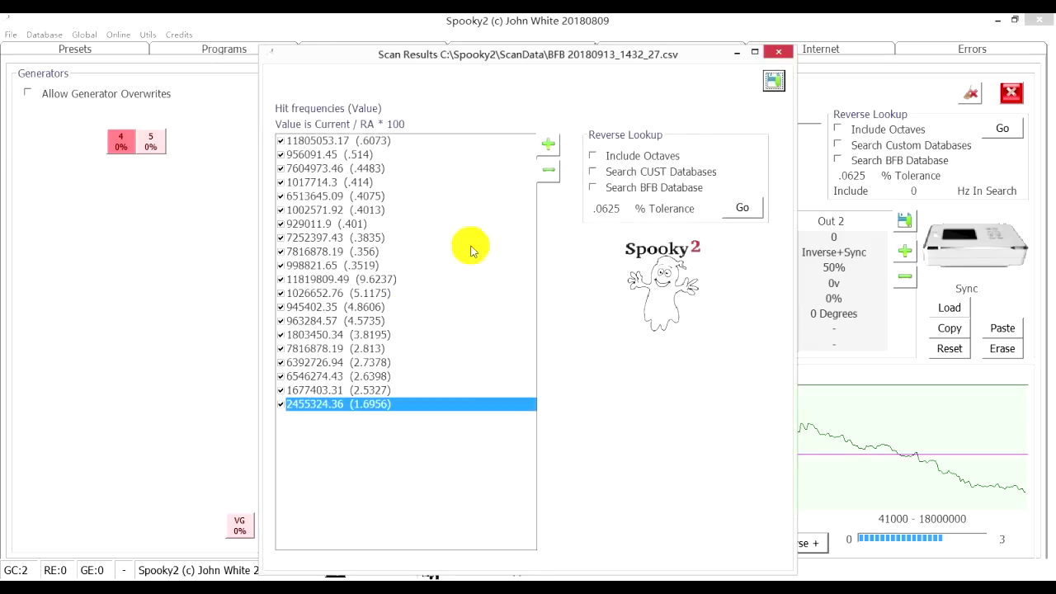
# Save the extended hit list from the analysis as another program with the default name and 180-second dwell.
pyautogui.click(774, 82)
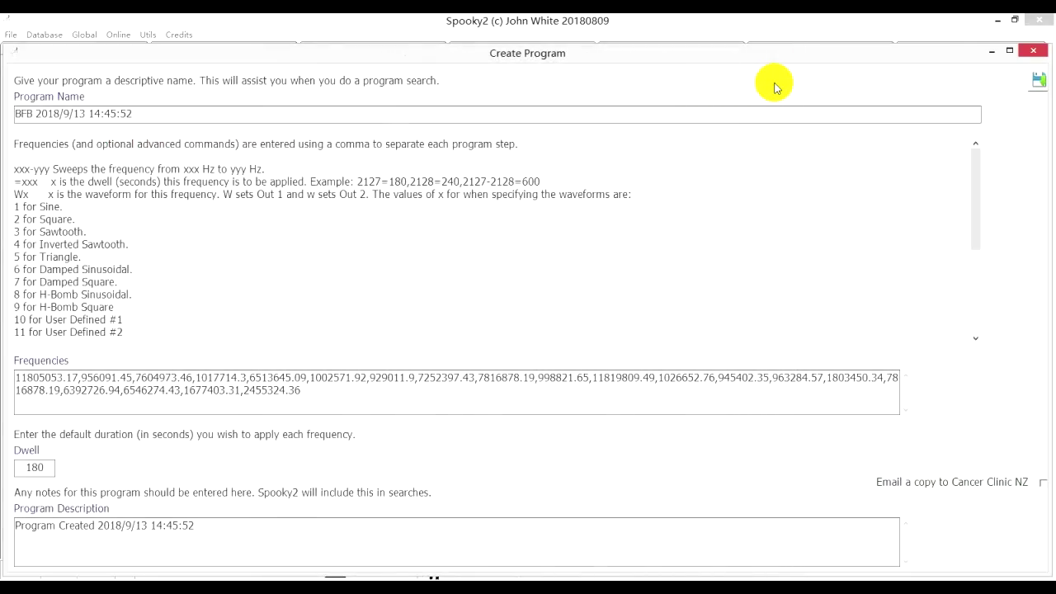
pyautogui.click(1038, 79)
pyautogui.click(528, 345)
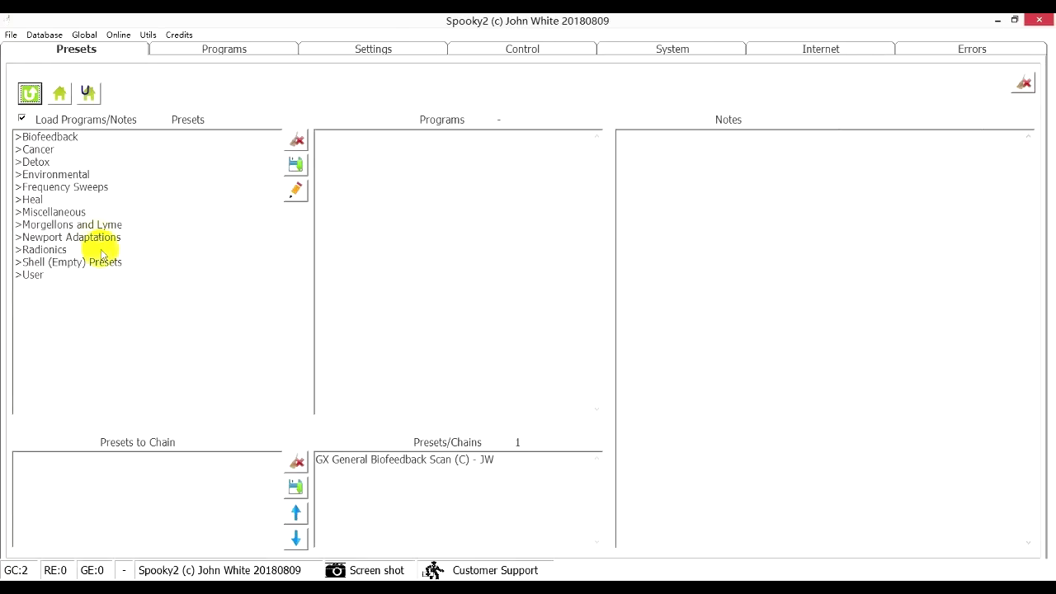
# Load the contact shell preset "Killing (C) - JW" from the Shell (Empty) Presets folder.
pyautogui.doubleClick(104, 262)
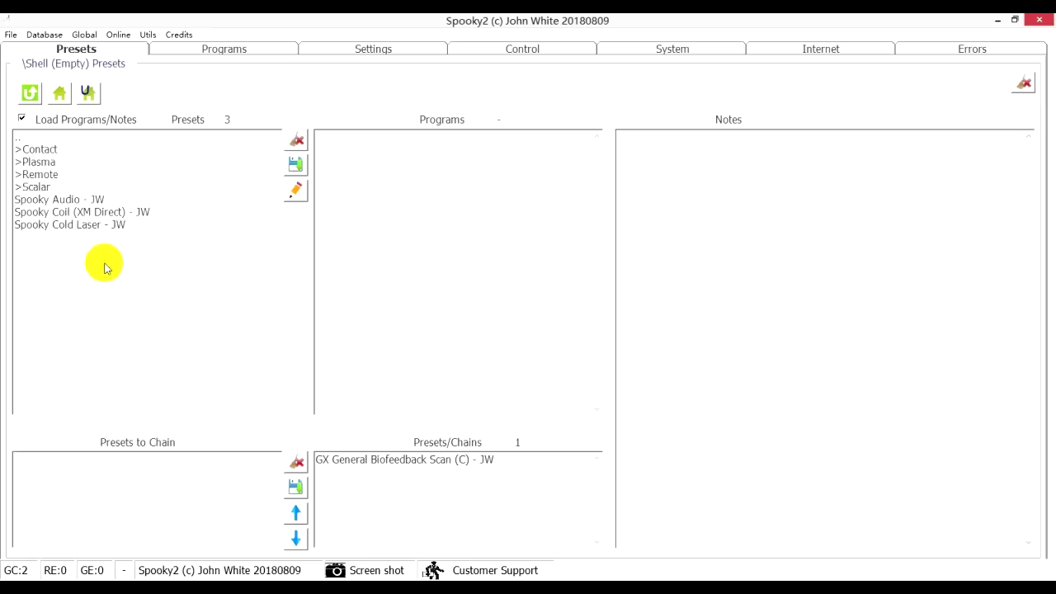
pyautogui.doubleClick(33, 149)
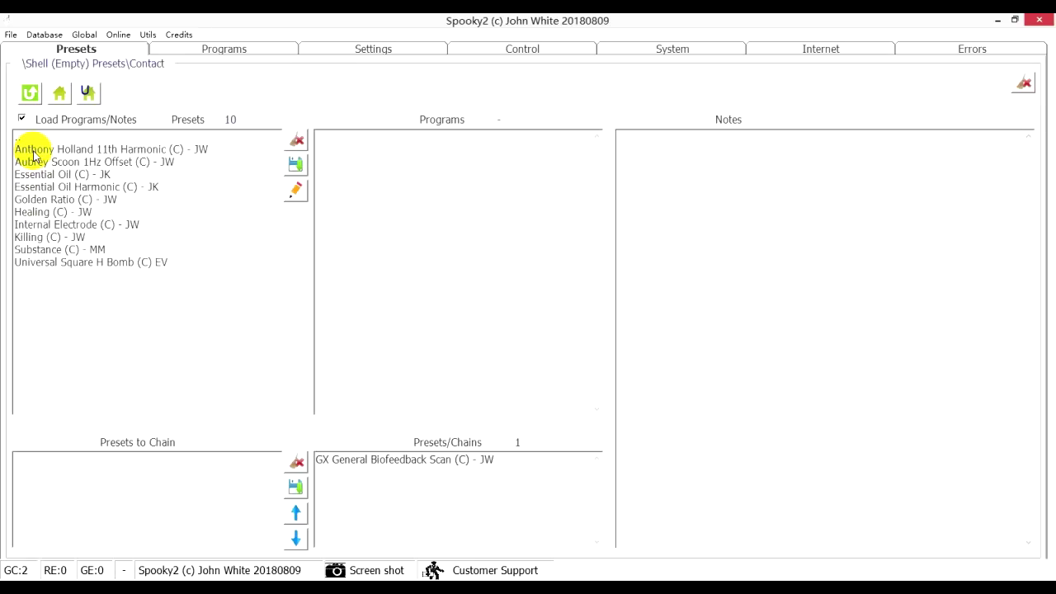
pyautogui.click(69, 239)
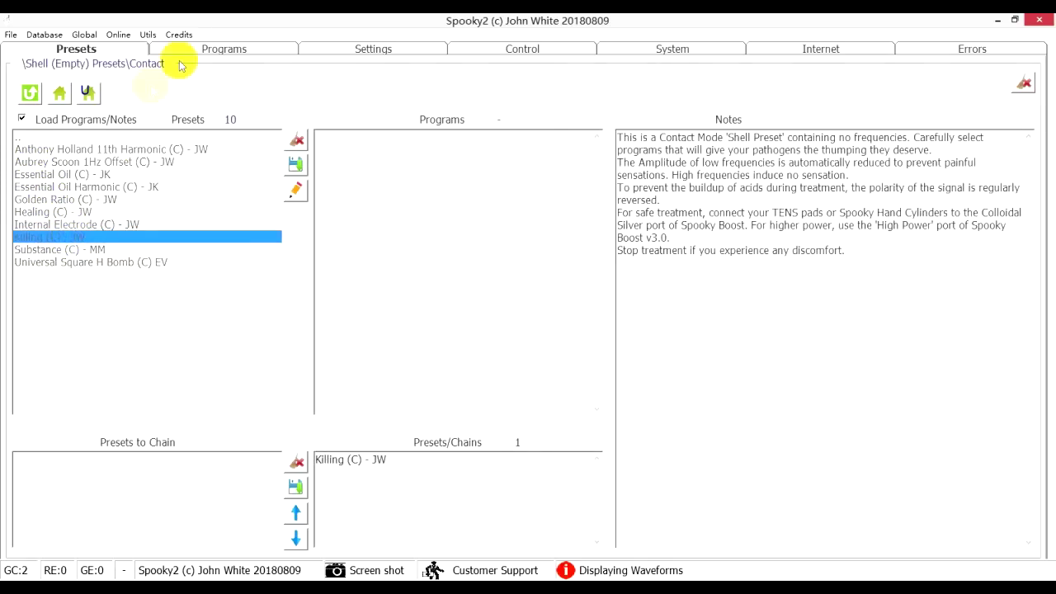
# Search the programs for BFB and load the program "BFB 2018/9/13 14:45:52".
pyautogui.click(213, 53)
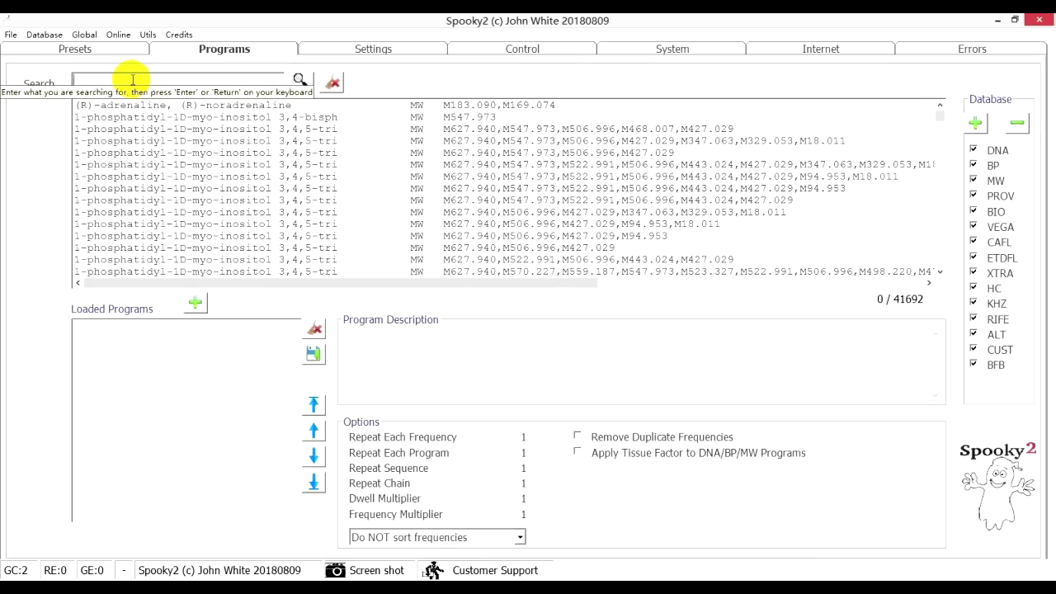
pyautogui.click(132, 79)
pyautogui.write('B')
pyautogui.press('Return')
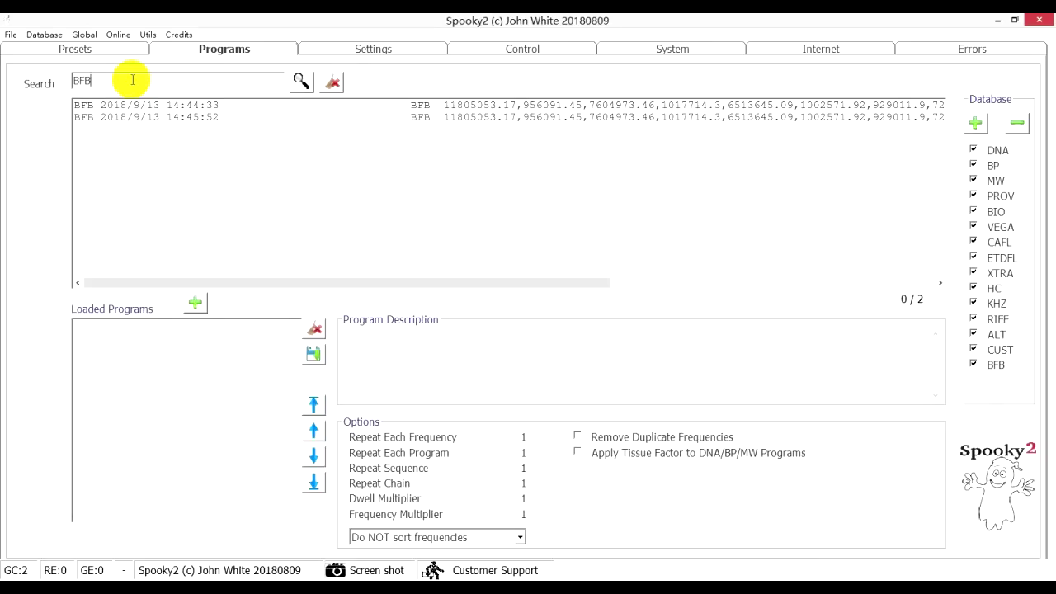
pyautogui.doubleClick(101, 123)
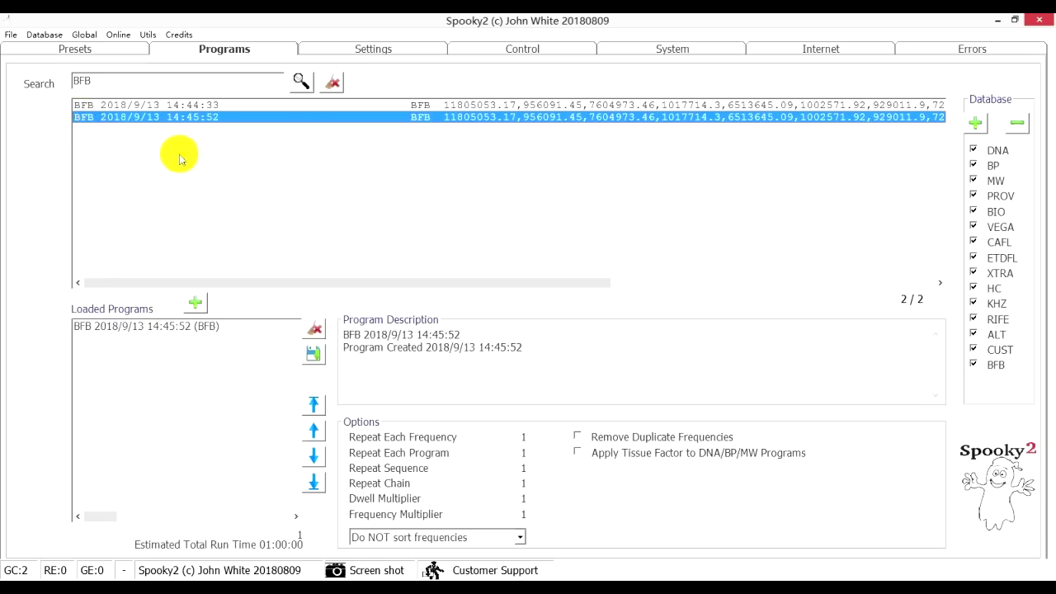
# Allow generator overwrites, assign the Killing preset with its loaded program to generator 4 and start the treatment.
pyautogui.click(525, 50)
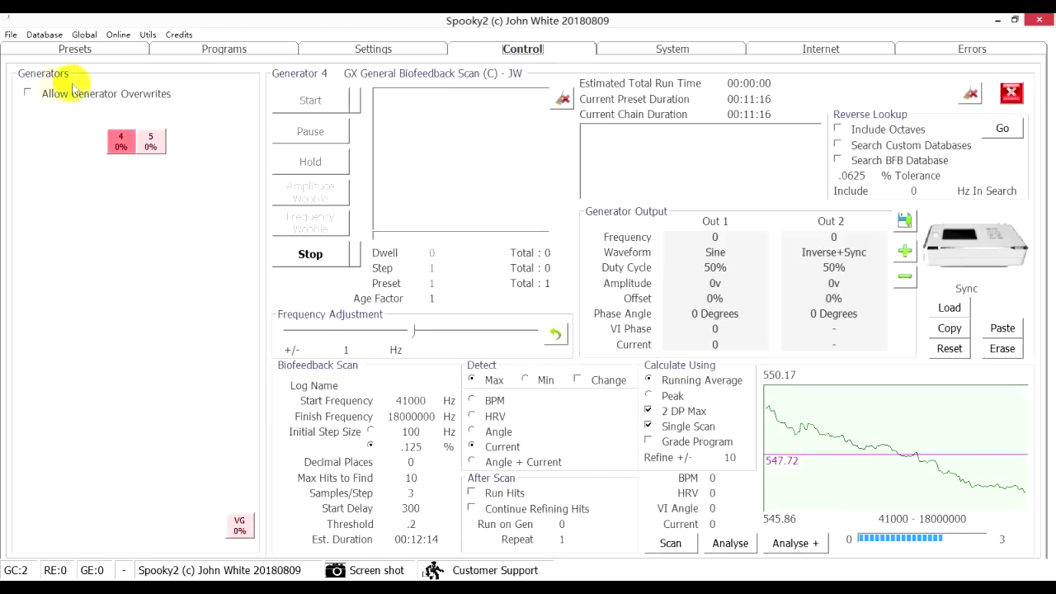
pyautogui.click(29, 96)
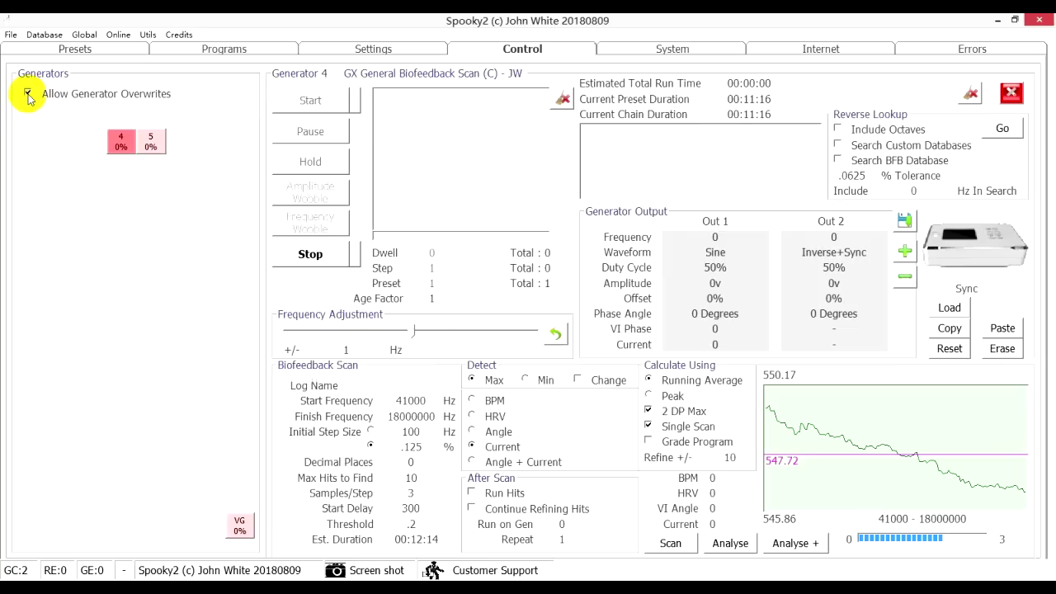
pyautogui.click(29, 96)
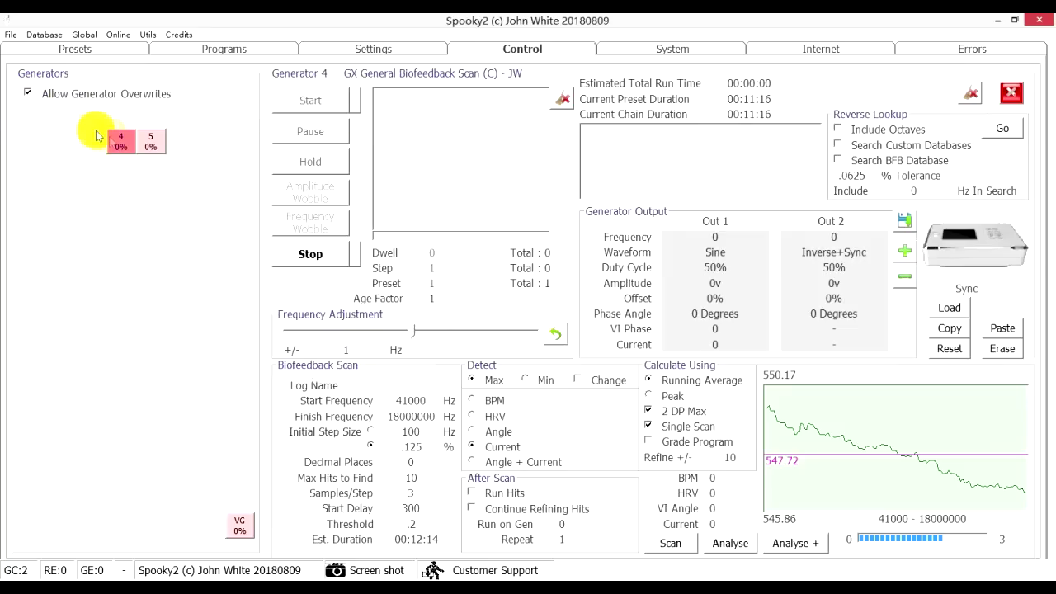
pyautogui.click(121, 146)
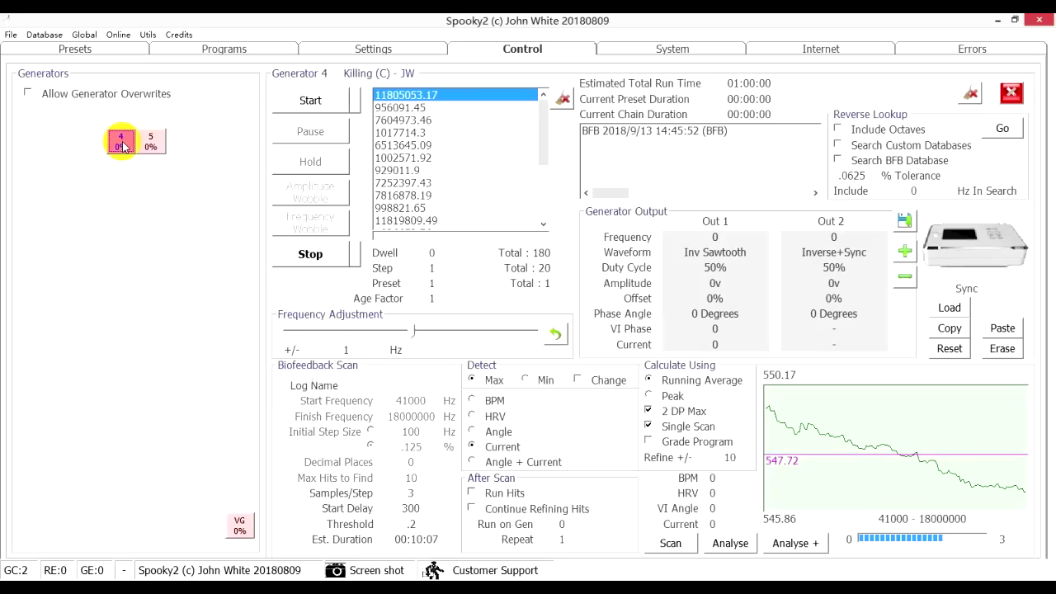
pyautogui.click(302, 102)
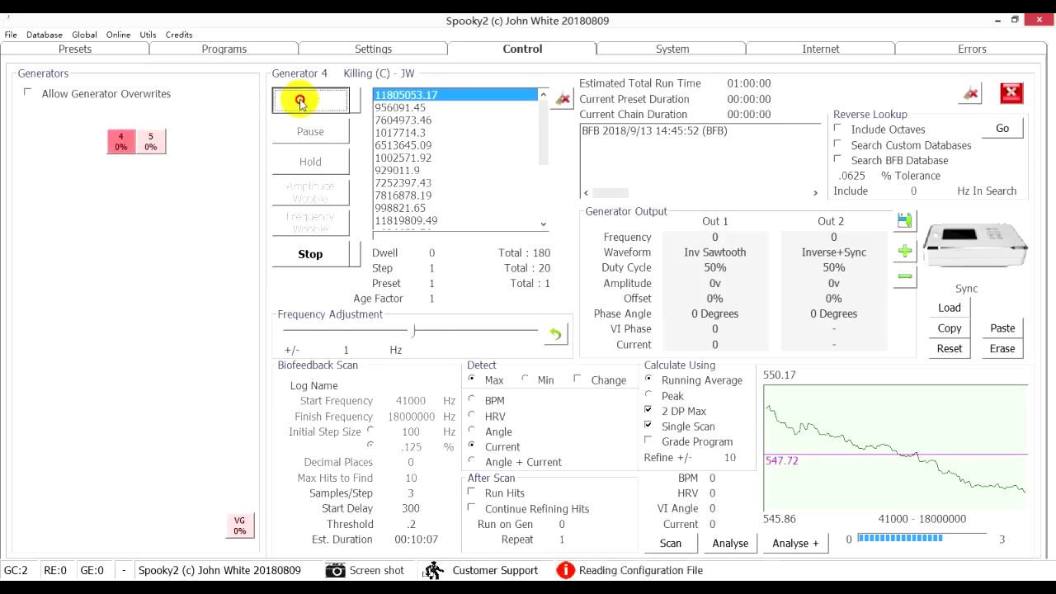